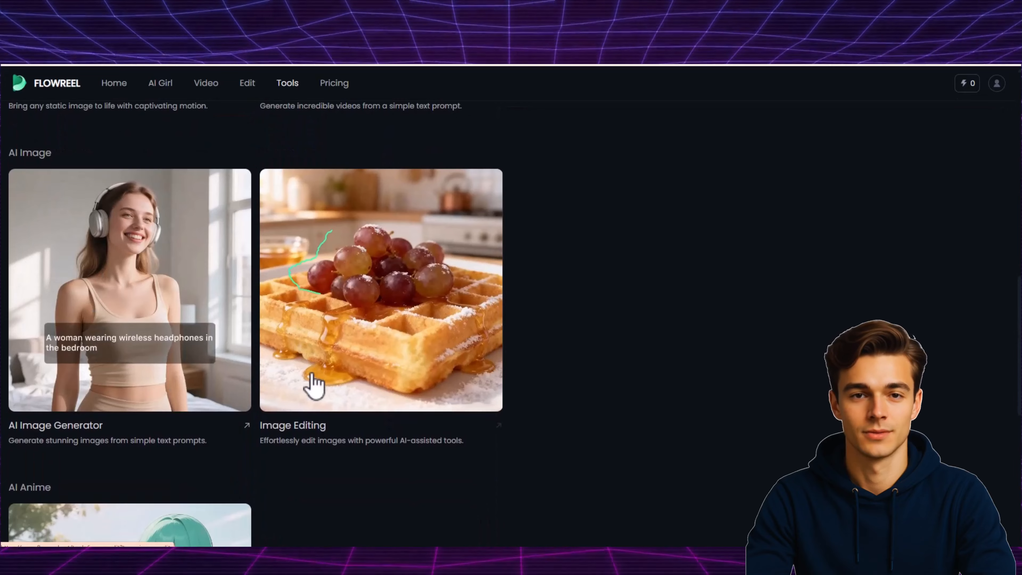
- Look through the AI Image and AI Anime tools offered on the Tools page
{"action": "scroll", "coordinate": [338, 375], "scroll_direction": "down", "scroll_amount": 5}
{"action": "scroll", "coordinate": [282, 385], "scroll_direction": "down", "scroll_amount": 1}
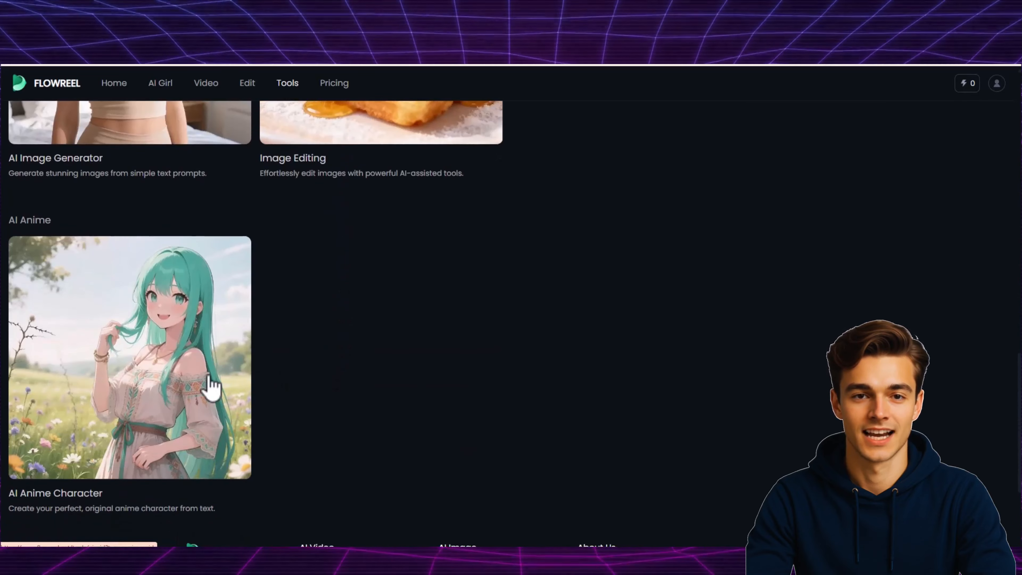
{"action": "scroll", "coordinate": [65, 294], "scroll_direction": "down", "scroll_amount": 1}
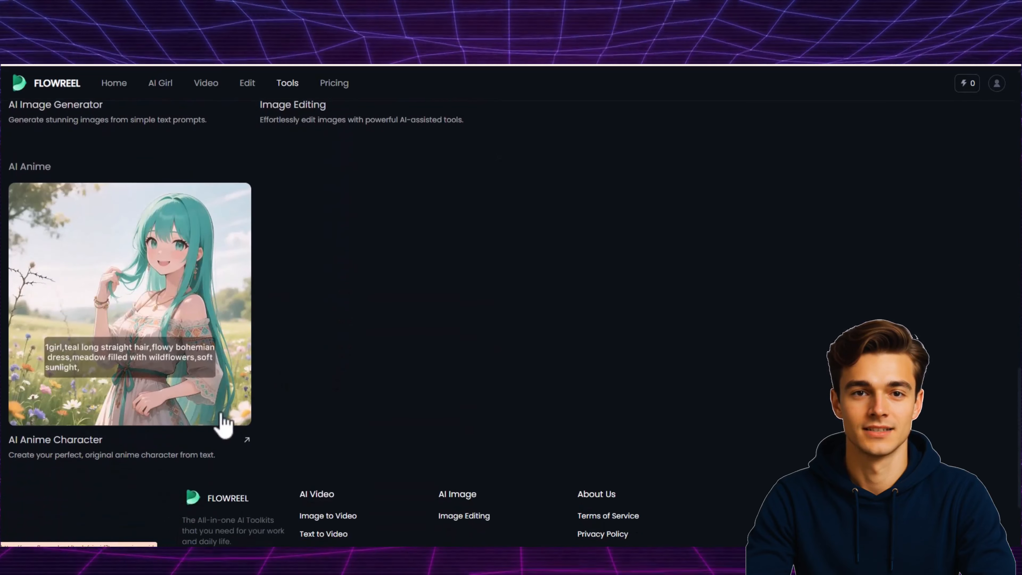
{"action": "scroll", "coordinate": [342, 399], "scroll_direction": "down", "scroll_amount": 3}
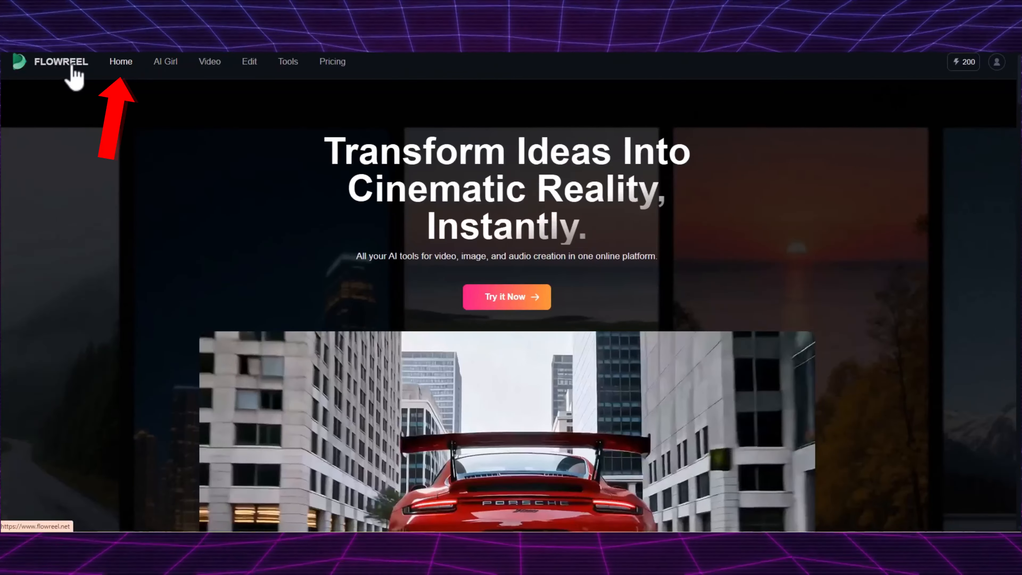
- Open the Image to Video generator and choose the Kling 2.1 Pro model
{"action": "left_click", "coordinate": [201, 64]}
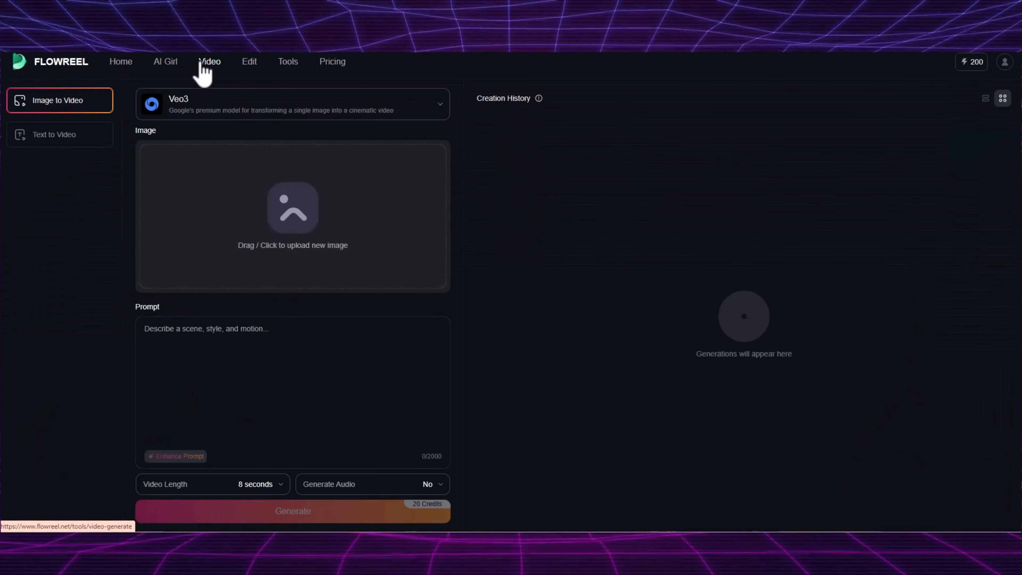
{"action": "left_click", "coordinate": [63, 139]}
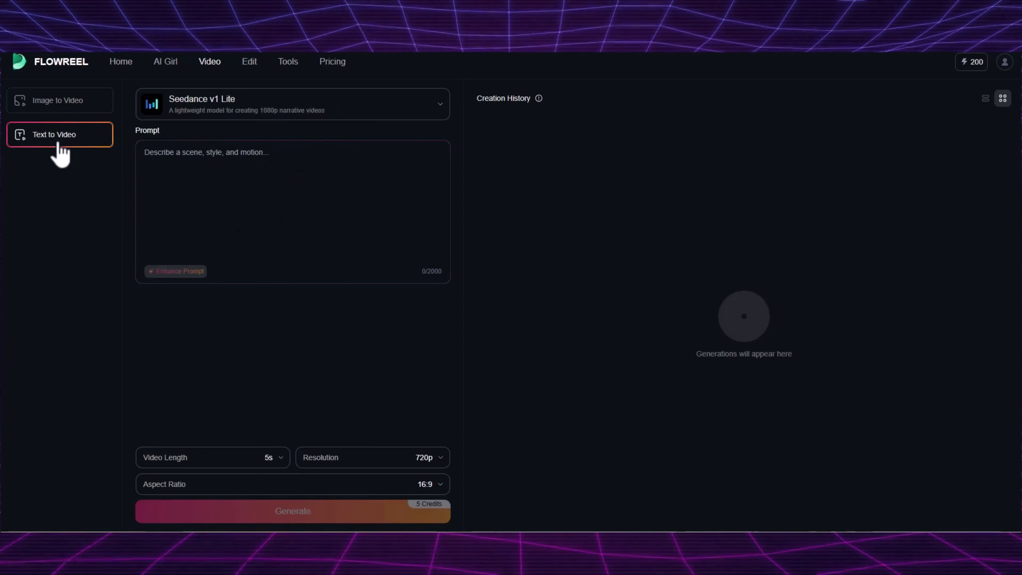
{"action": "left_click", "coordinate": [58, 104]}
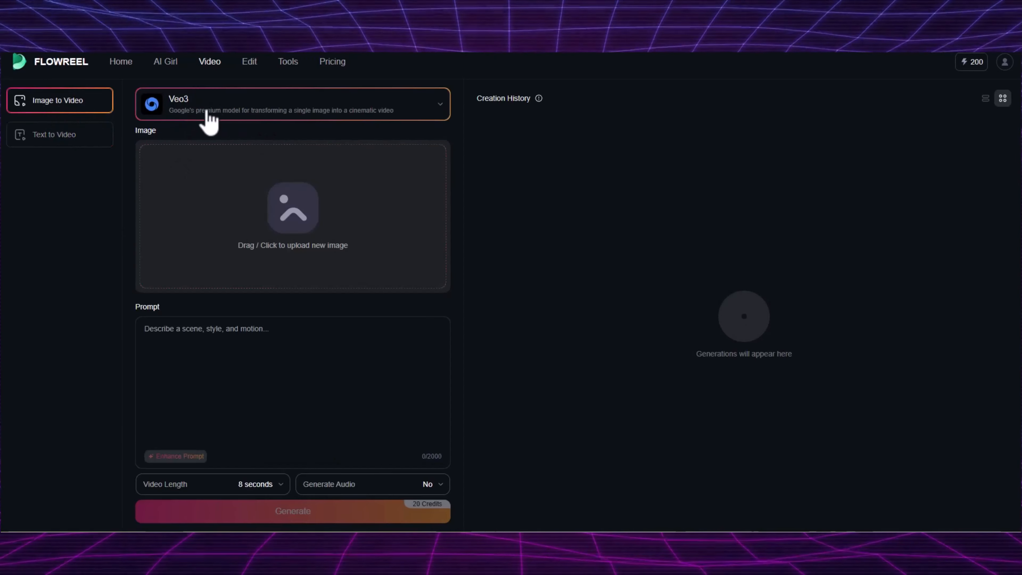
{"action": "left_click", "coordinate": [244, 116]}
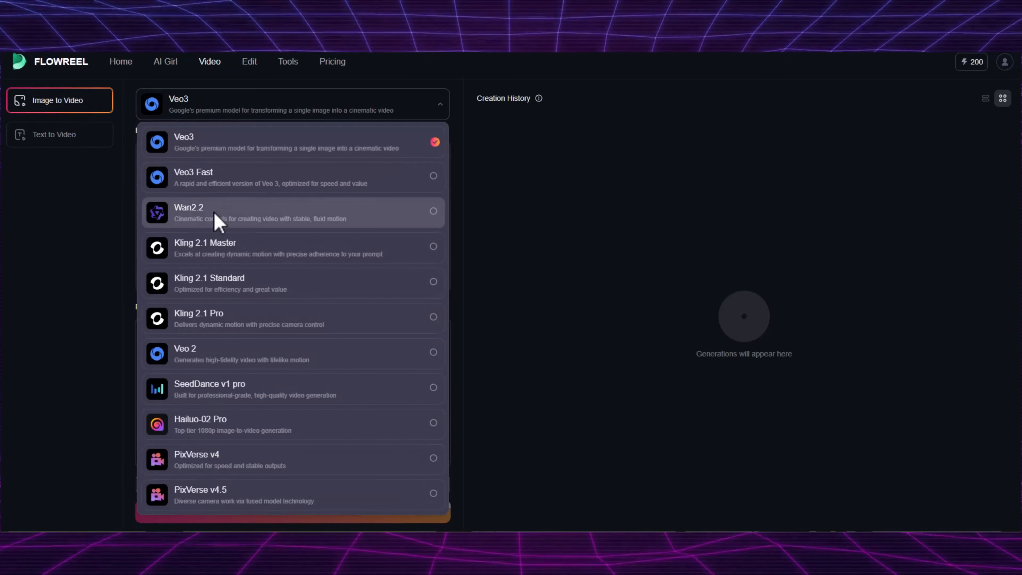
{"action": "left_click", "coordinate": [227, 319]}
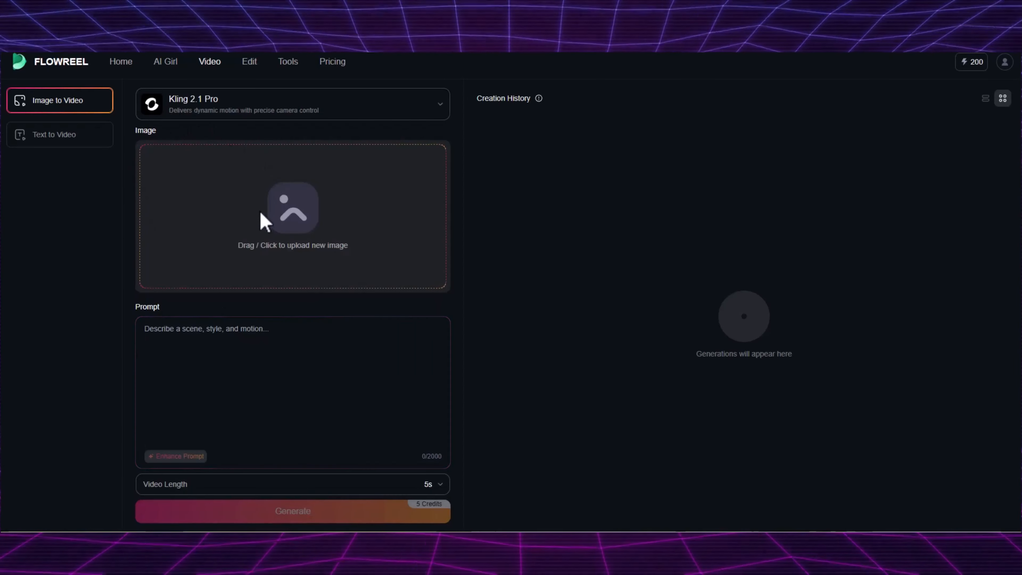
{"action": "left_click", "coordinate": [269, 235]}
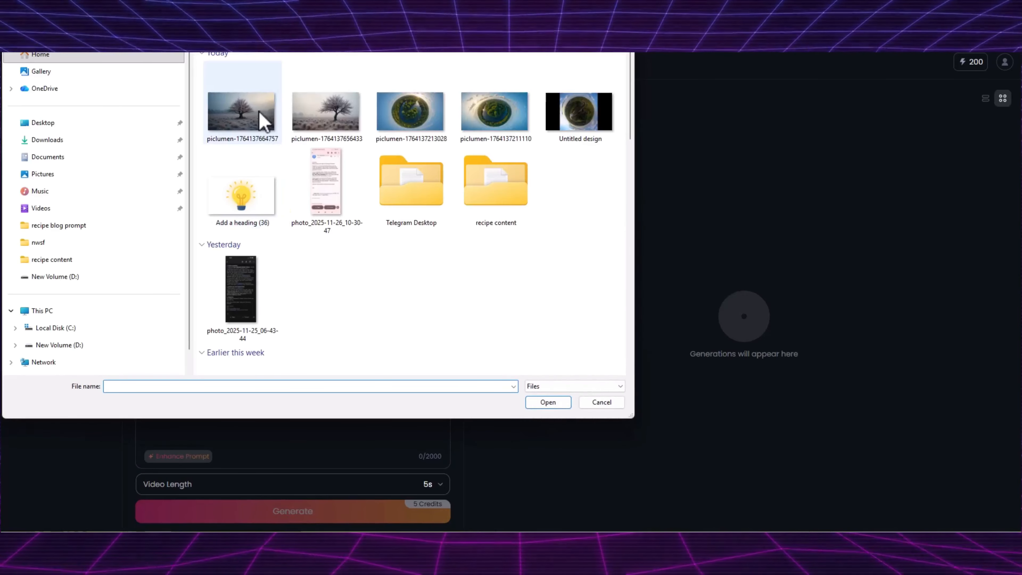
{"action": "double_click", "coordinate": [264, 121]}
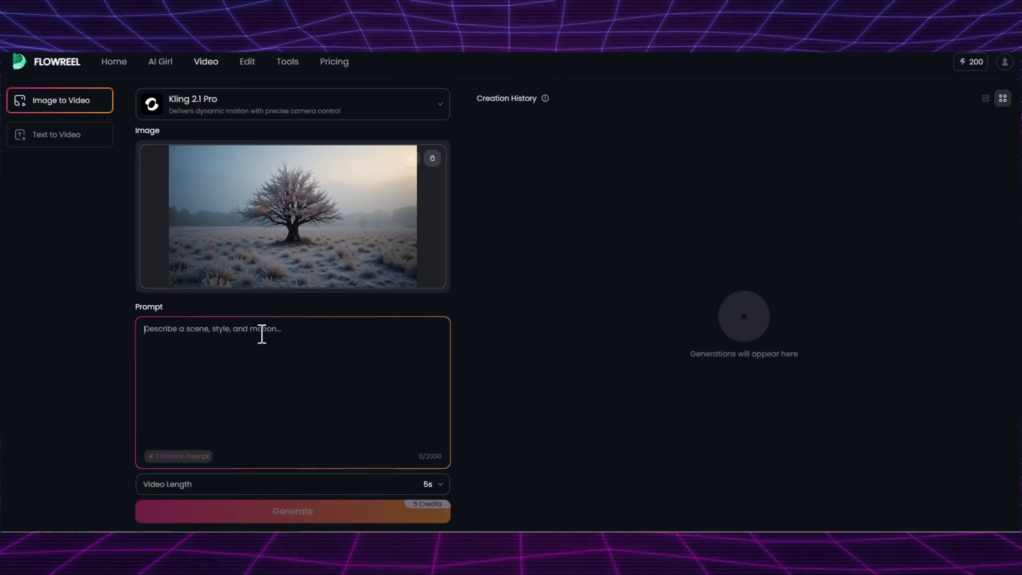
{"action": "key", "text": "super+period"}
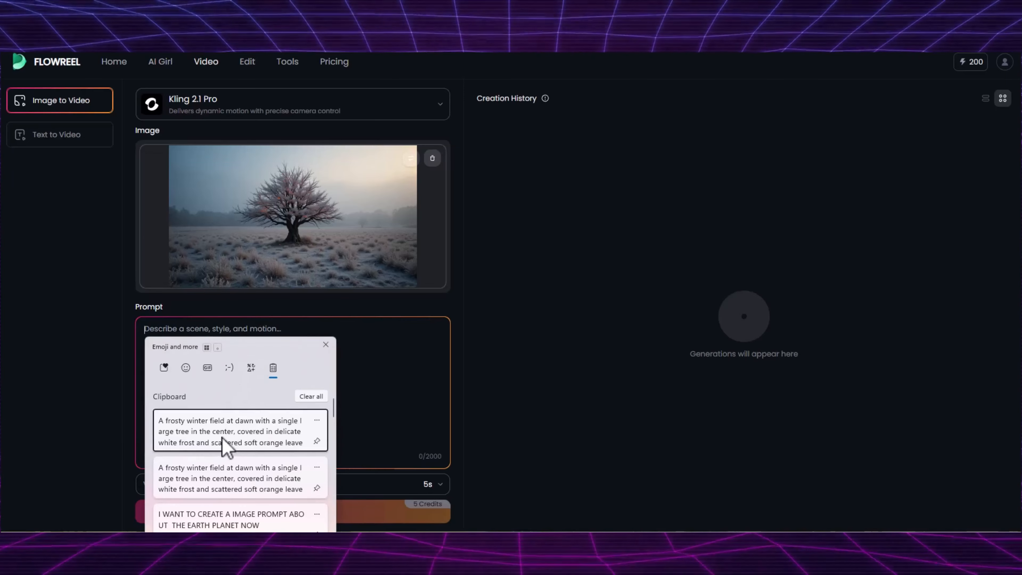
{"action": "left_click", "coordinate": [212, 418]}
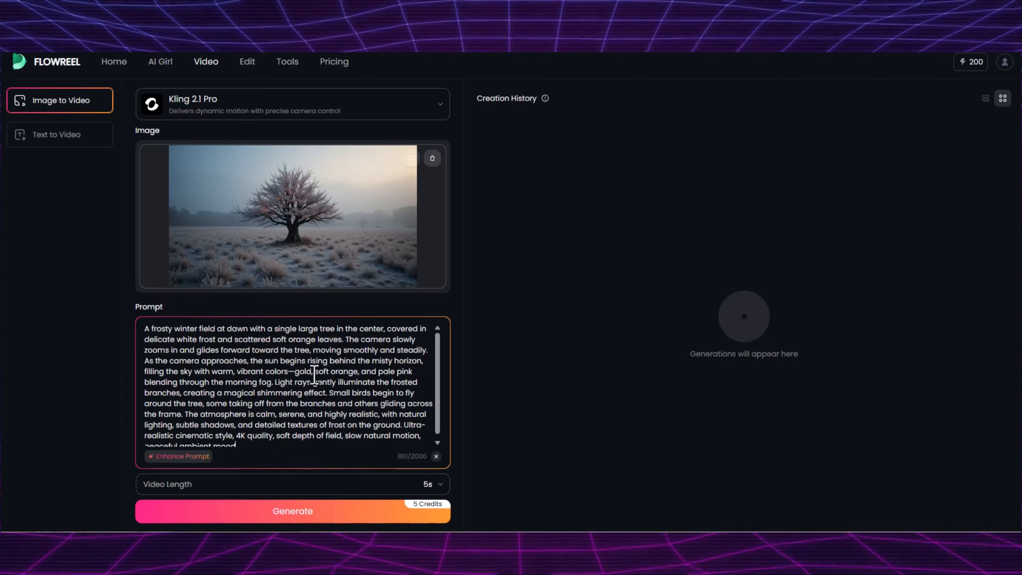
{"action": "scroll", "coordinate": [291, 410], "scroll_direction": "down", "scroll_amount": 1}
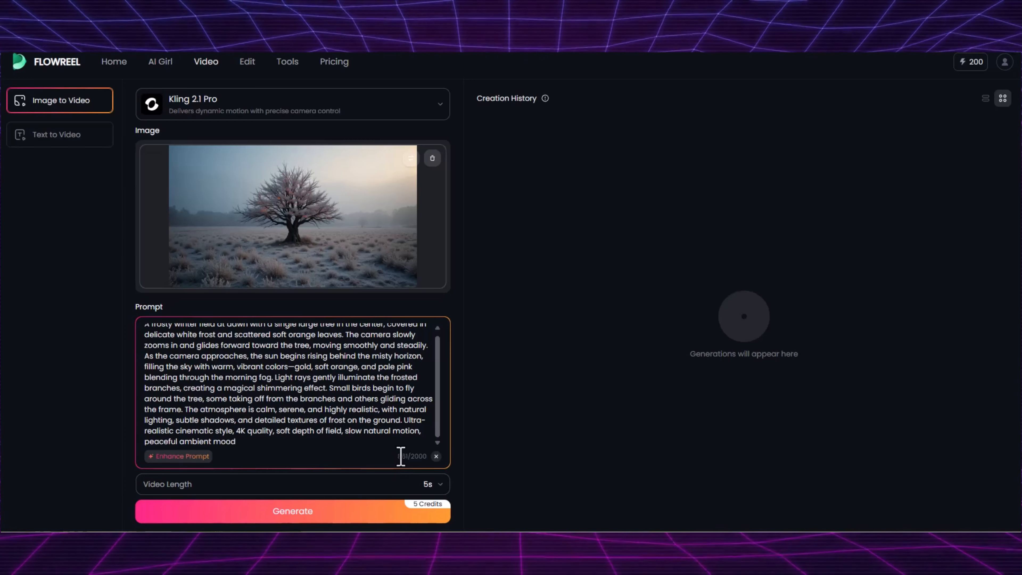
{"action": "left_click_drag", "start_coordinate": [399, 456], "coordinate": [419, 456]}
{"action": "left_click", "coordinate": [429, 455]}
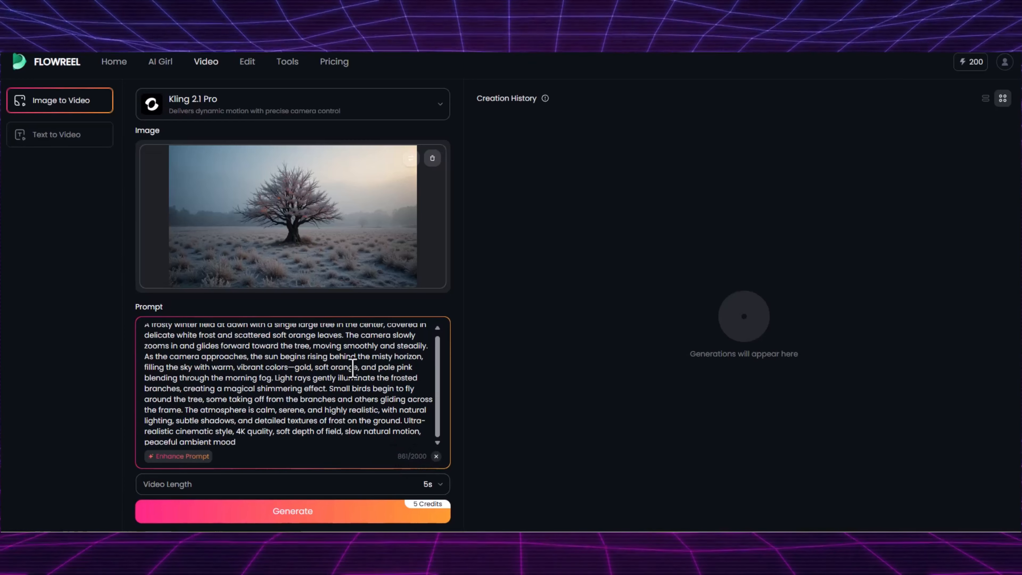
- Set the video length to 10s and generate the video
{"action": "left_click", "coordinate": [348, 486]}
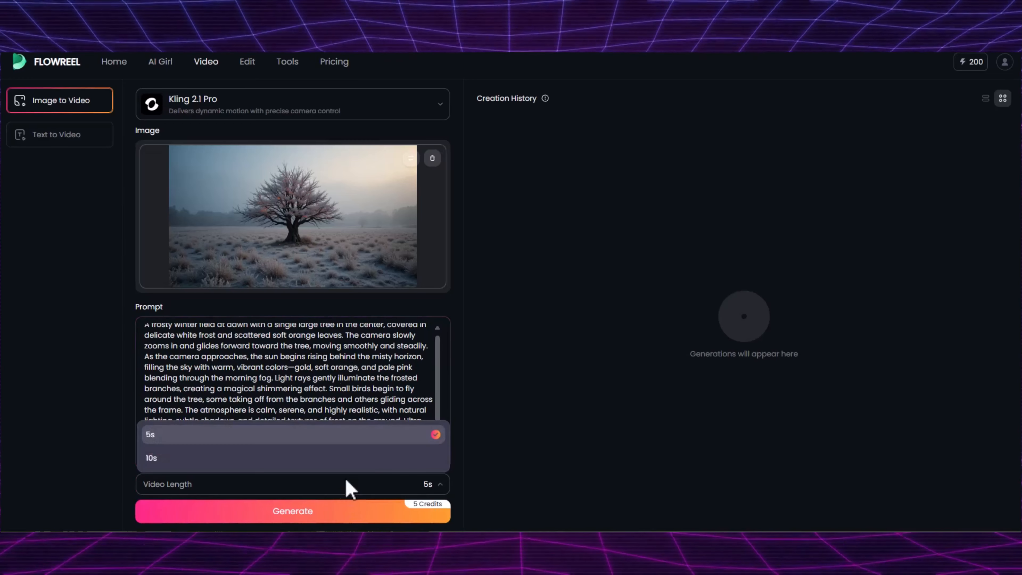
{"action": "left_click", "coordinate": [212, 459]}
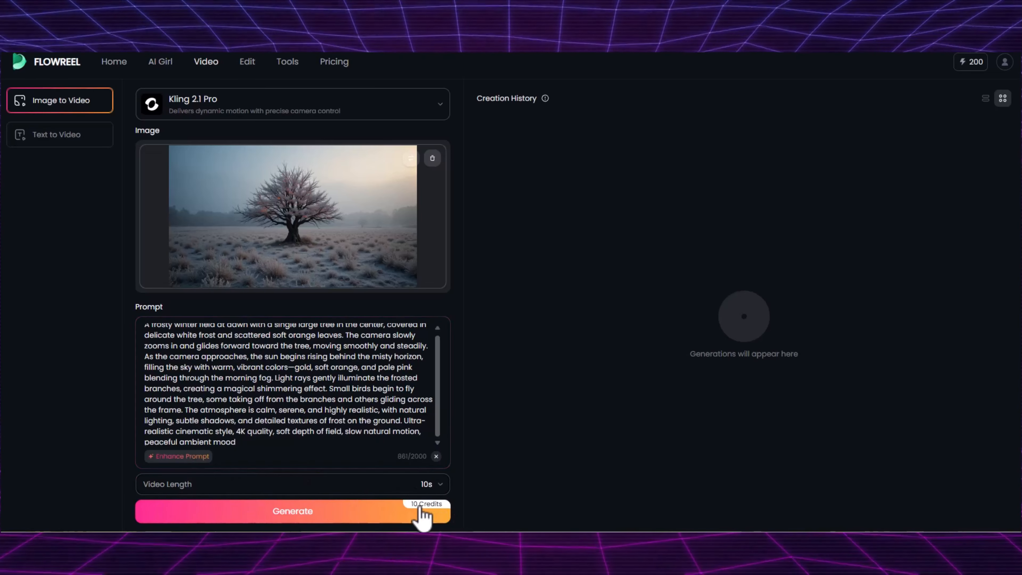
{"action": "left_click", "coordinate": [333, 515]}
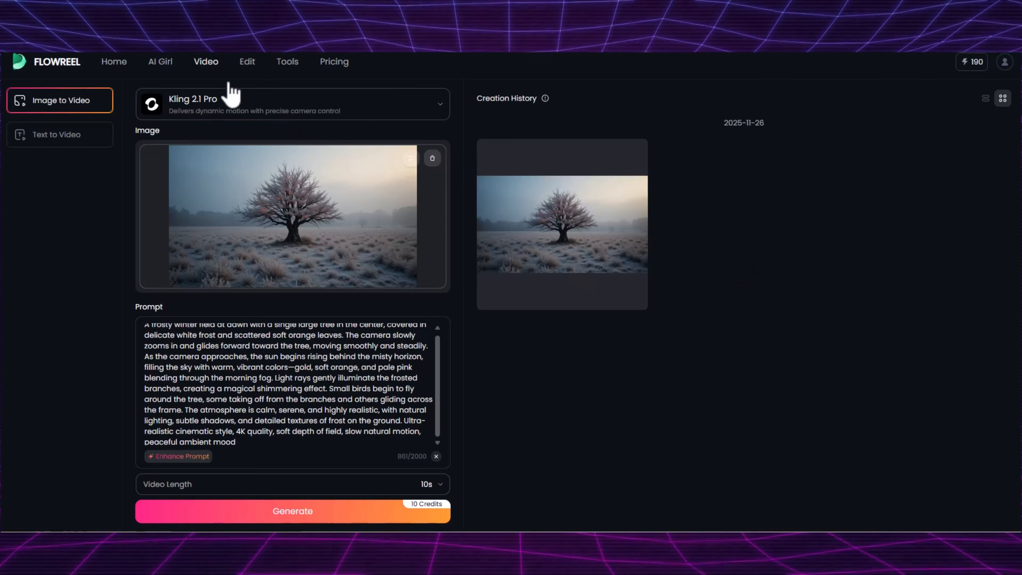
- Open the generated tree video from the creation history and play it
{"action": "mouse_move", "coordinate": [554, 250]}
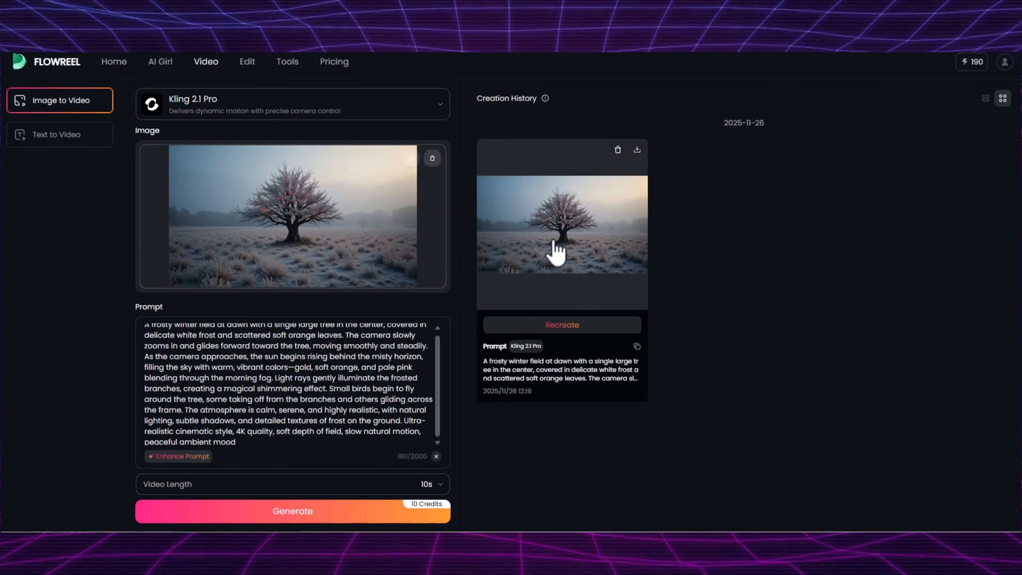
{"action": "left_click", "coordinate": [555, 252]}
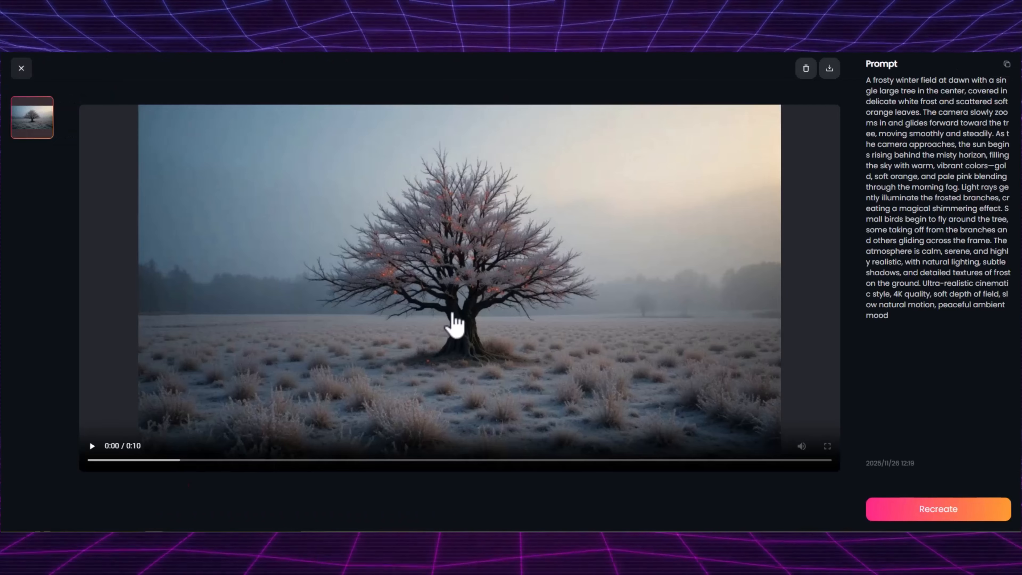
{"action": "left_click", "coordinate": [92, 446]}
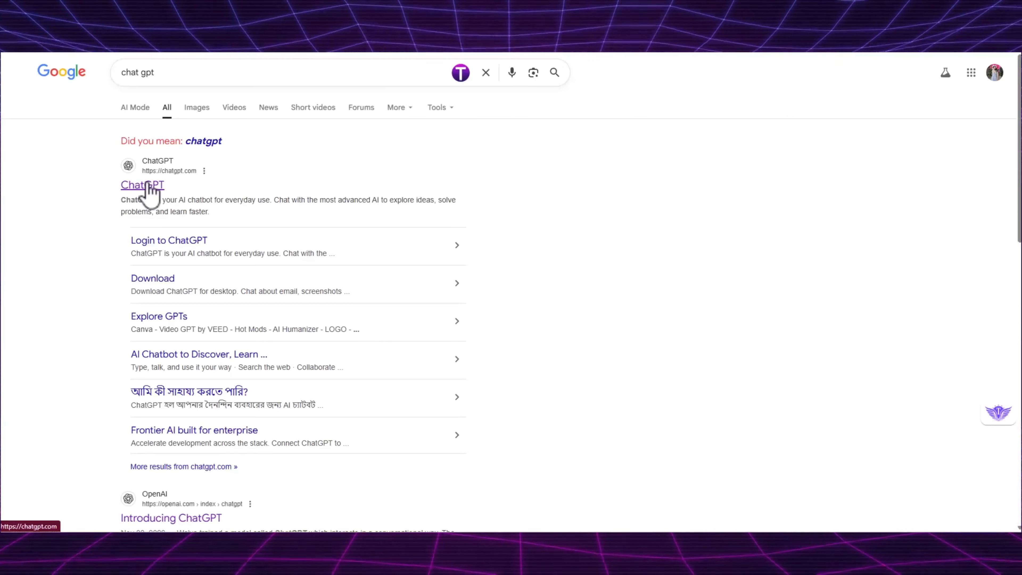
- Switch to ChatGPT from the search results and attach the frosty tree image to a new chat
{"action": "left_click", "coordinate": [147, 185]}
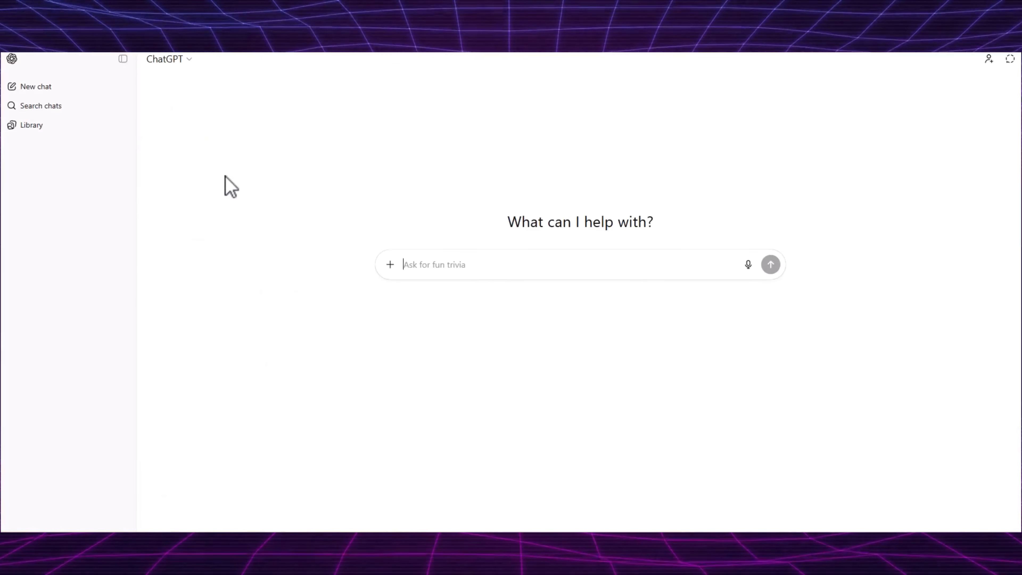
{"action": "left_click", "coordinate": [390, 264]}
{"action": "left_click", "coordinate": [418, 289]}
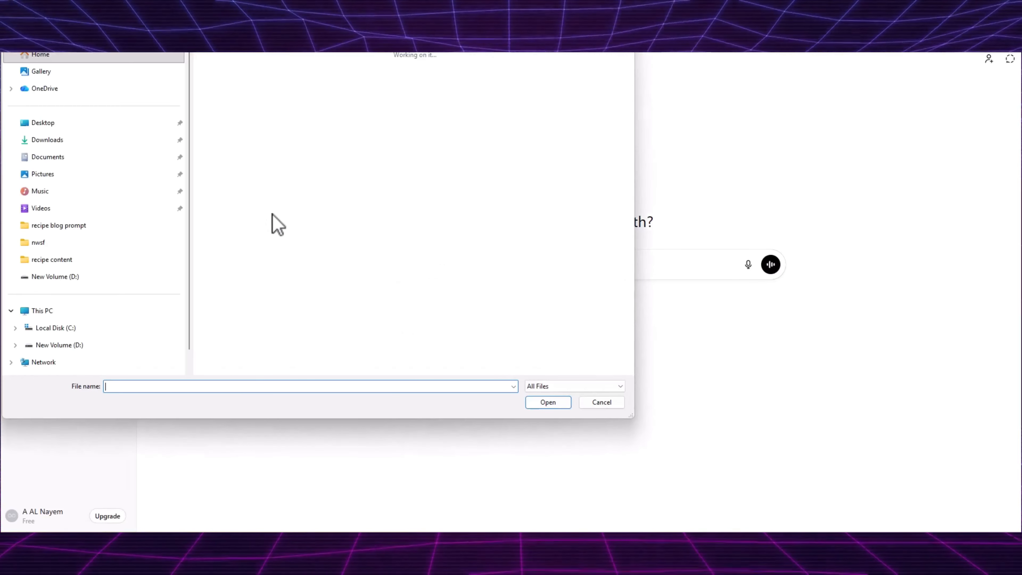
{"action": "double_click", "coordinate": [230, 128]}
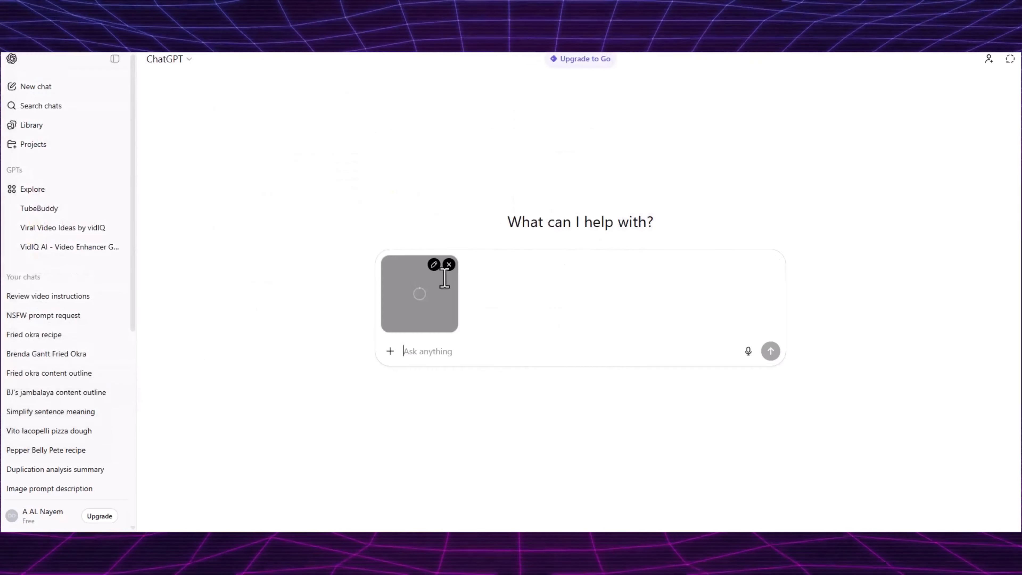
- Request a Kling AI video prompt using this image, with the camera slowly zooming across the tree, a vibrant sunrise, flying birds and highly realistic visuals
{"action": "left_click", "coordinate": [475, 351]}
{"action": "type", "text": "I WAN"}
{"action": "type", "text": "T TO CREATE  A VIDEO PROMPT FOR KLING AI"}
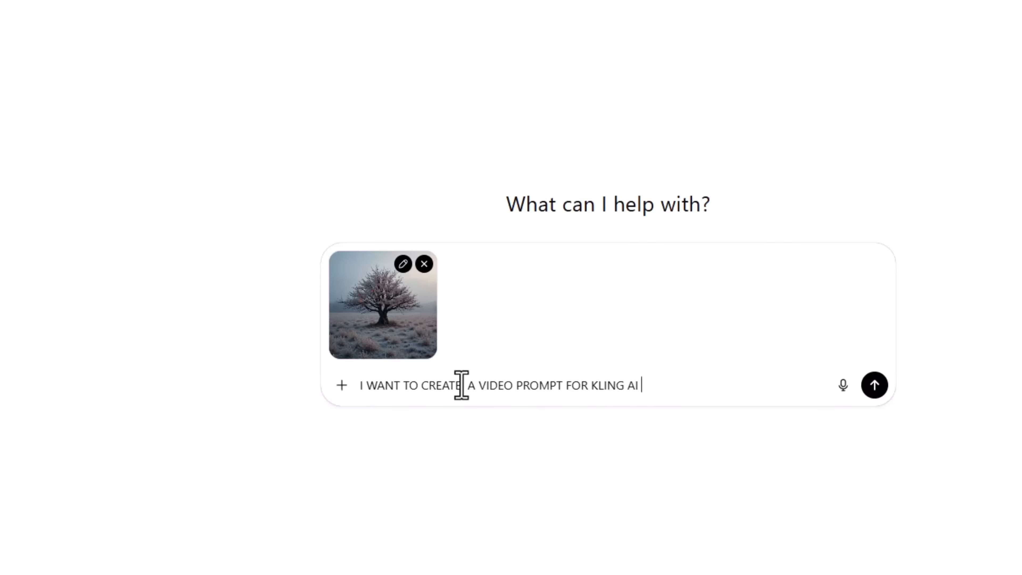
{"action": "type", "text": " USING THIS IMAGE . THE IDEA IS THE"}
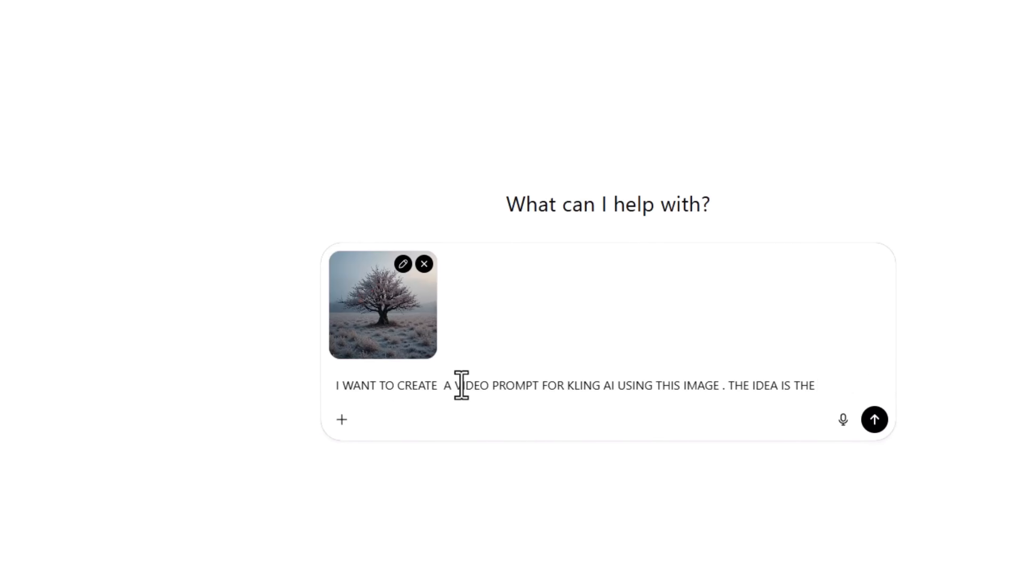
{"action": "type", "text": " CAMERA SLOWLY ZOOMING ACCROSS THE TREE AND SUN RISING UP WITH VIBRENT COLOE AND BIRDS FL"}
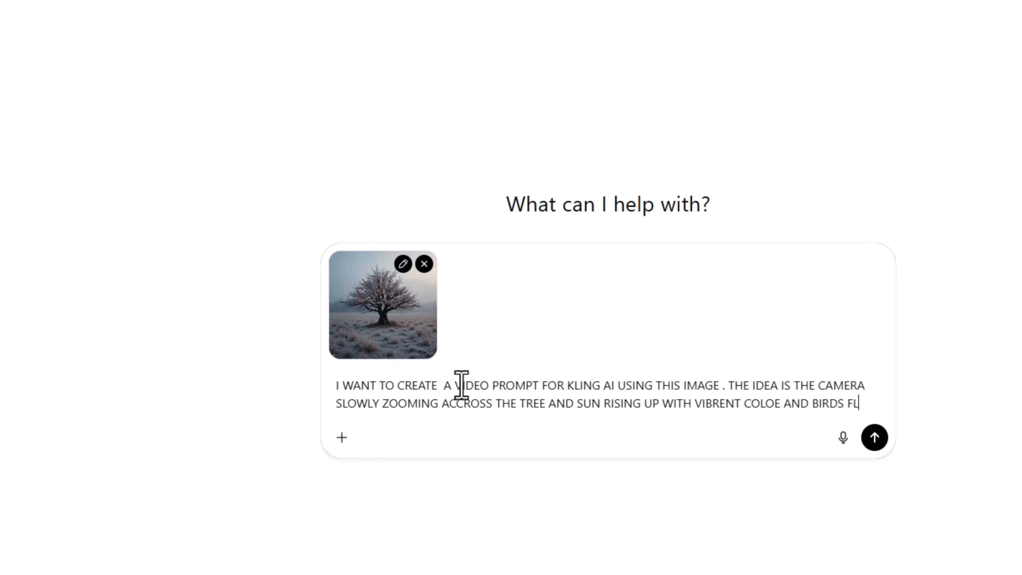
{"action": "type", "text": "YING . ITS A NATURAL CLIMATES "}
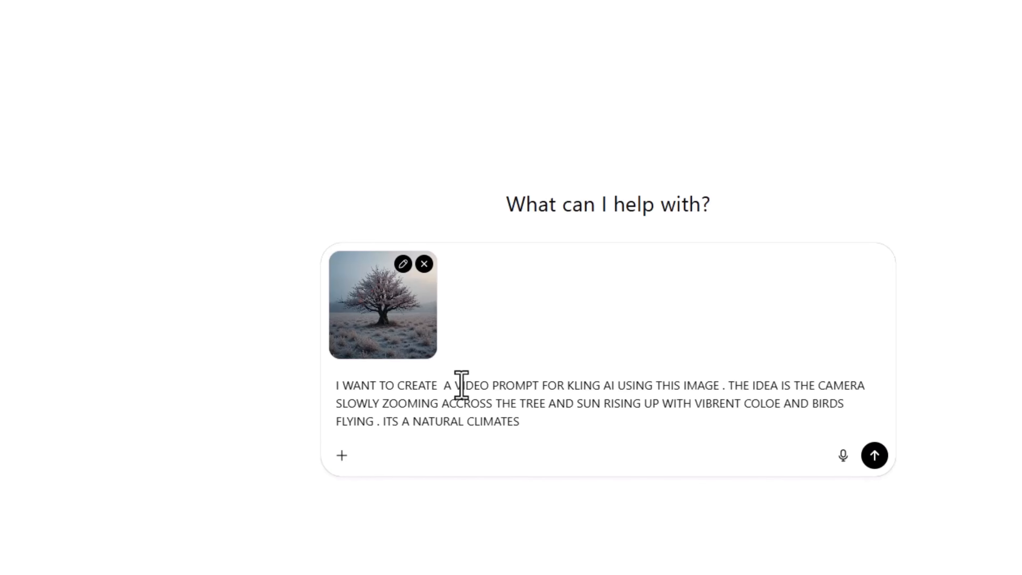
{"action": "type", "text": "VIEW WITH HIGH REALISTIC "}
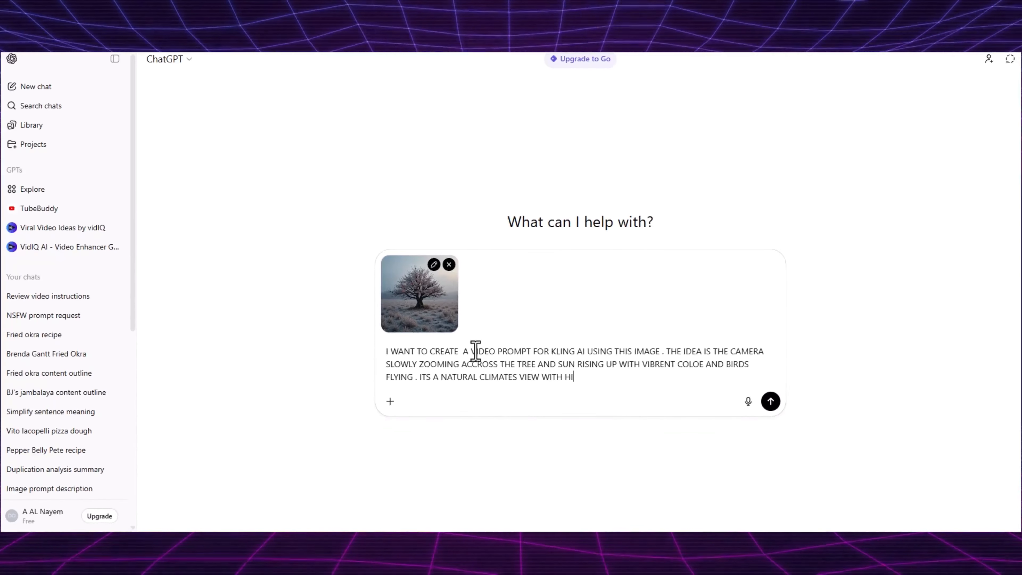
{"action": "type", "text": "VISUAL"}
{"action": "key", "text": "Return"}
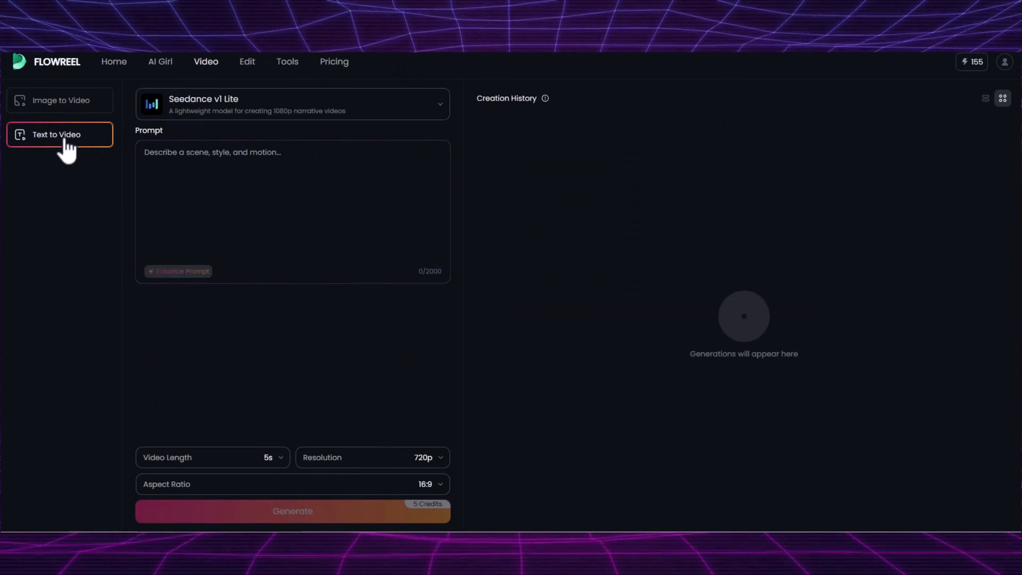
- Switch back to Flowreel's Text to Video generator, choose Seedance v1 Pro and enter the prompt beginning "A serene tropical paradise unfolds as gentle ocean waves"
{"action": "left_click", "coordinate": [226, 106]}
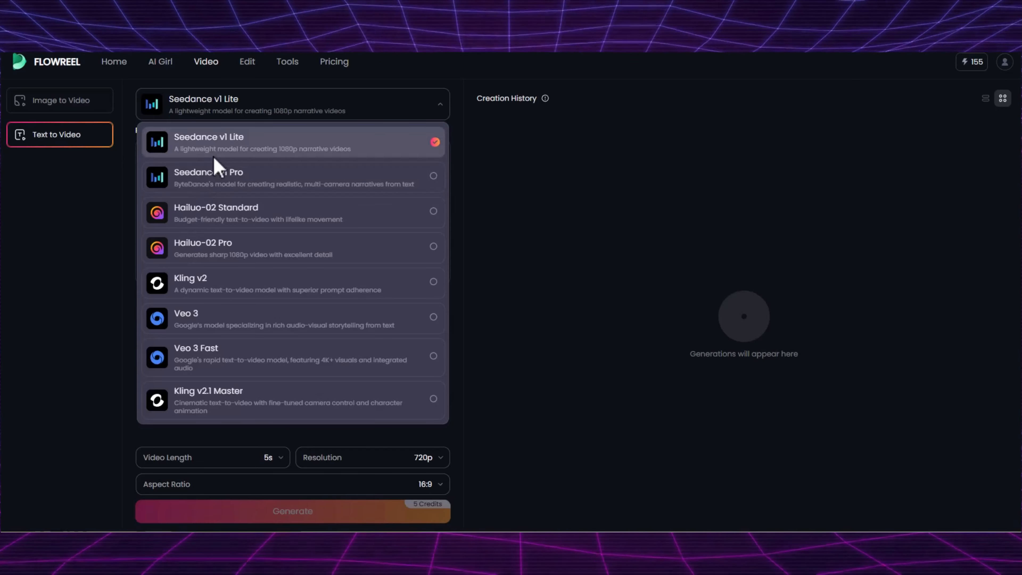
{"action": "left_click", "coordinate": [219, 176]}
{"action": "left_click", "coordinate": [161, 169]}
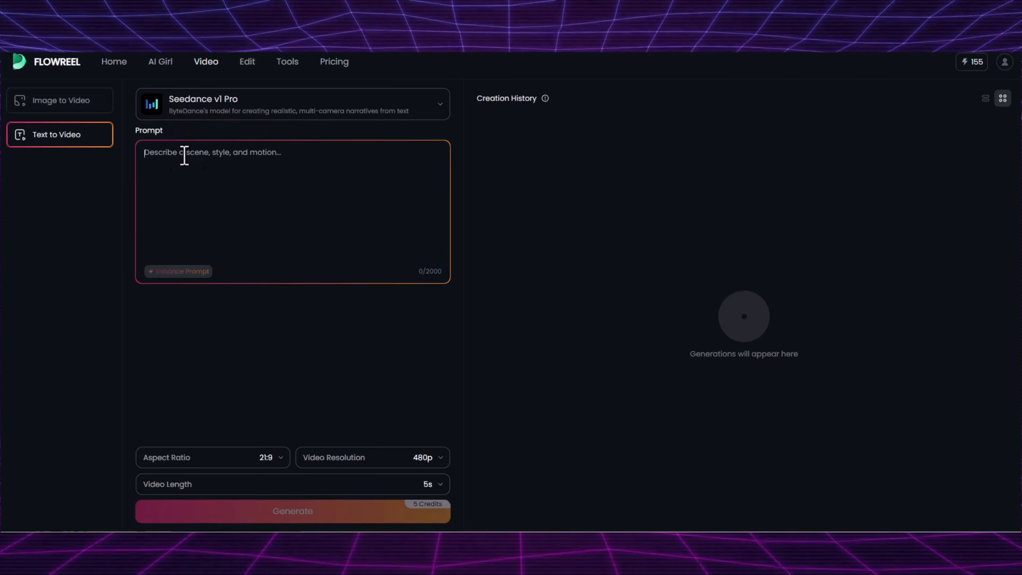
{"action": "type", "text": "A serene tropical paradise unfolds as gentle ocean waves ripple across crystal-clear turquoise water. Beneath the shimmering surface, vibrant coral reefs glow with caustic light patterns dancing across the sandy ocean floor. Colorful tropical fish glide gracefully in synchronized schools, while sea anemones and coral polyps gently sway with the current. Tiny air bubbles drift upward from the reef as natural currents flow around rocky formations. Above the waterline, lush palm fronds rustle softly in the warm island breeze, coconut palms bending slightly. Subtle shifts in natural lighting illuminate both the tranquil surface and the vibrant underwater world, creating a peaceful, immersive ocean ambiance."}
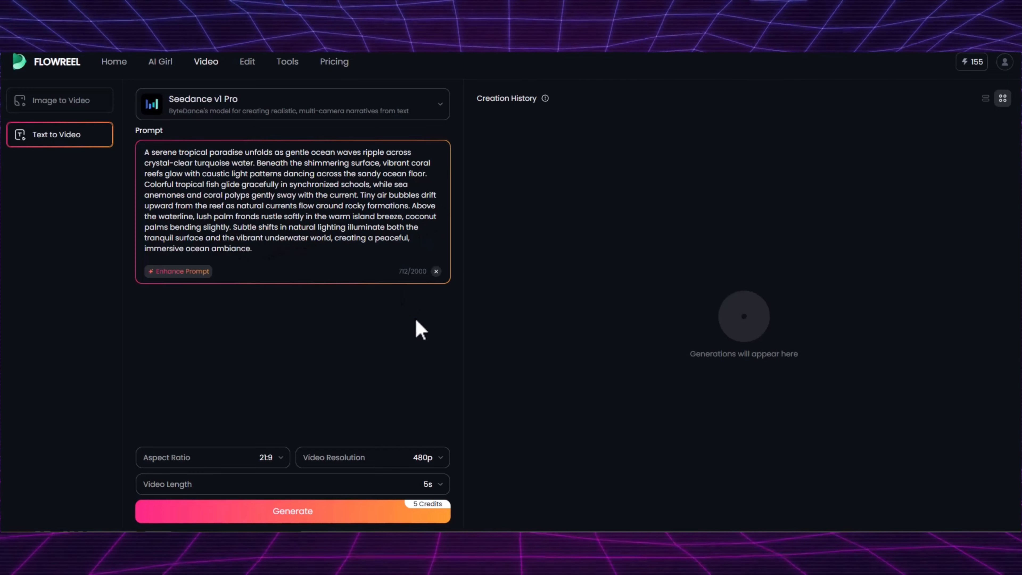
- Check the aspect ratio options and set the video resolution to 1080p
{"action": "left_click", "coordinate": [260, 469]}
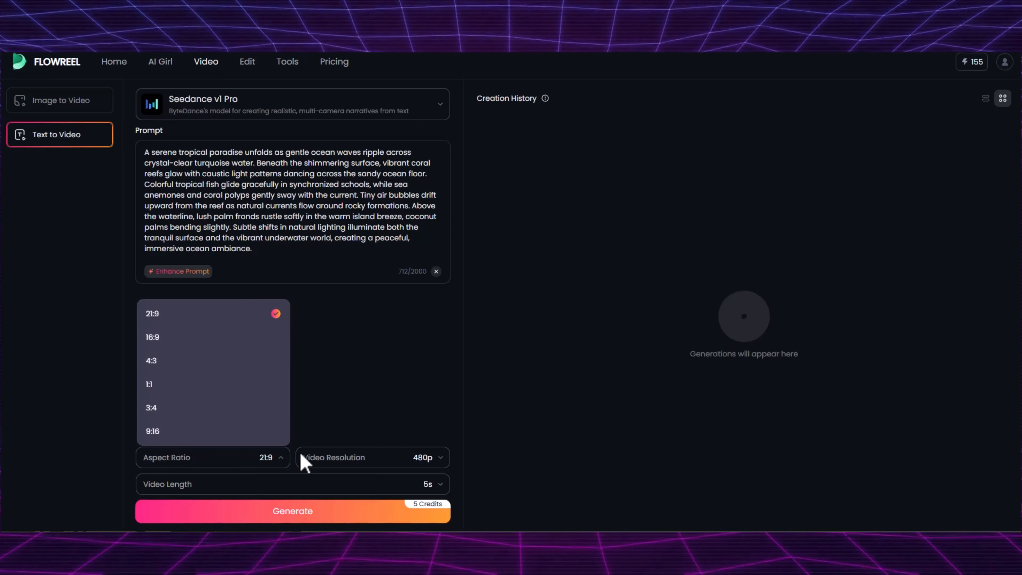
{"action": "left_click", "coordinate": [323, 459]}
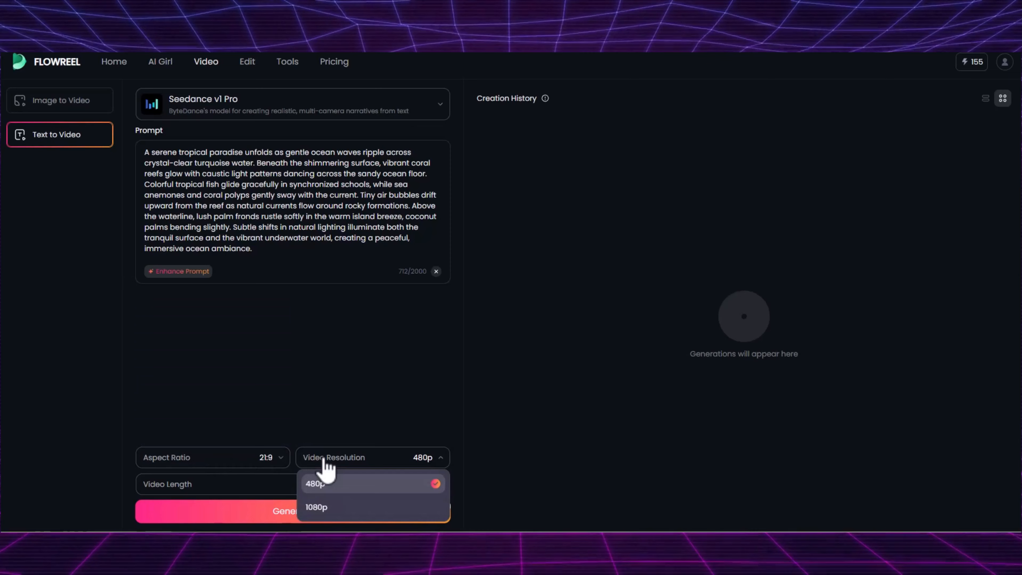
{"action": "left_click", "coordinate": [325, 508]}
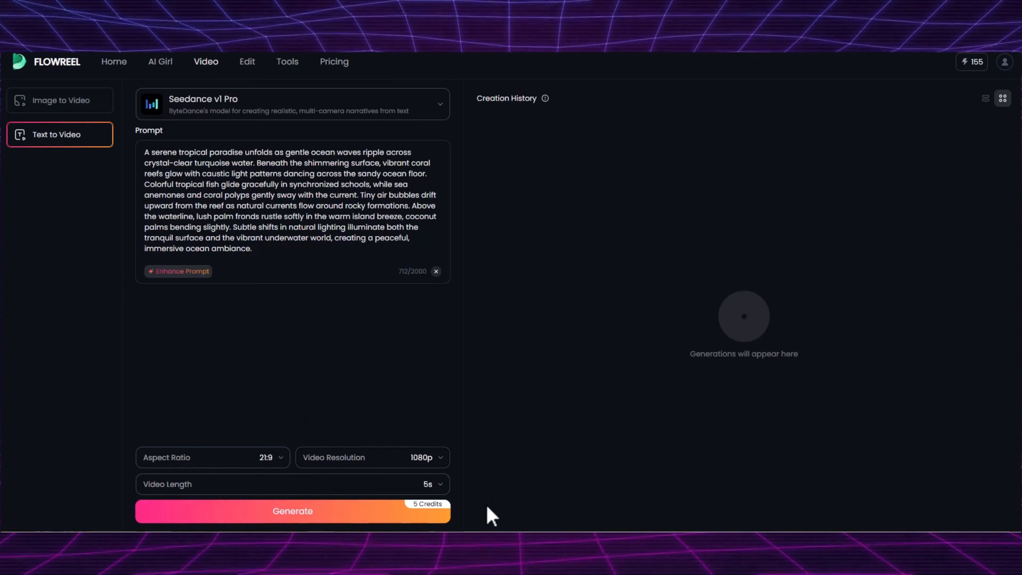
- Select a video length of 5s and generate the tropical ocean video
{"action": "left_click", "coordinate": [343, 487]}
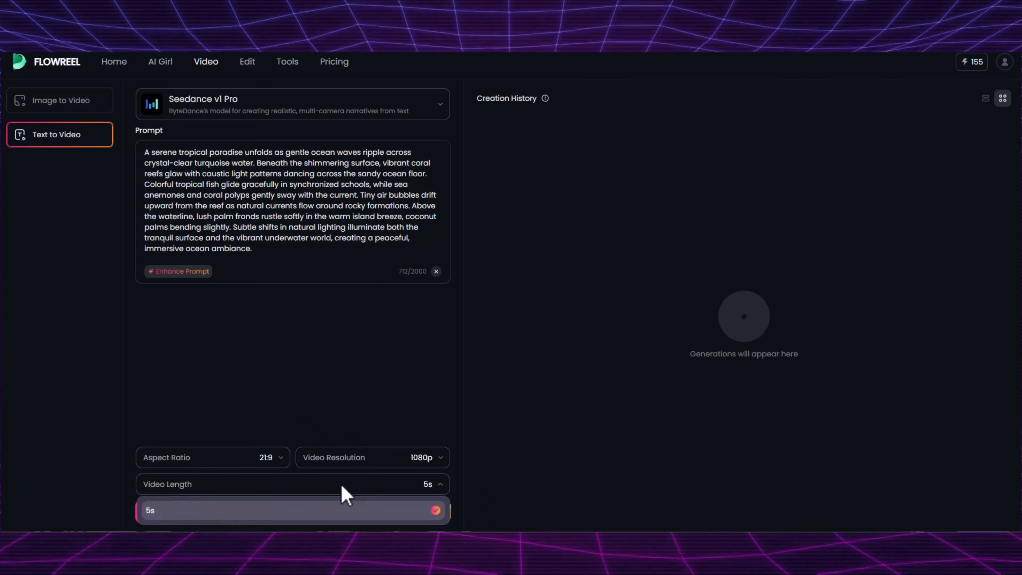
{"action": "left_click", "coordinate": [225, 511]}
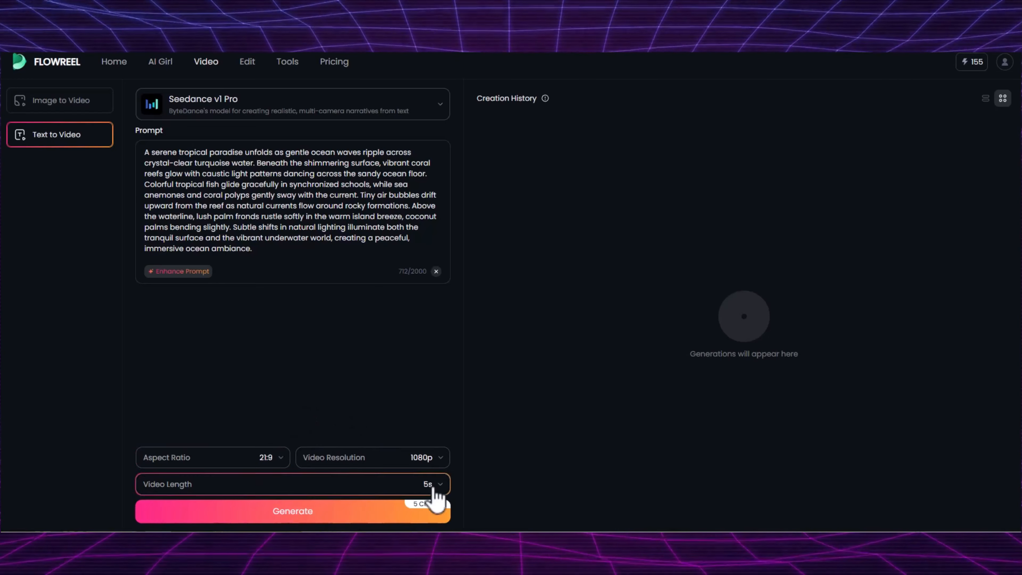
{"action": "left_click", "coordinate": [320, 516]}
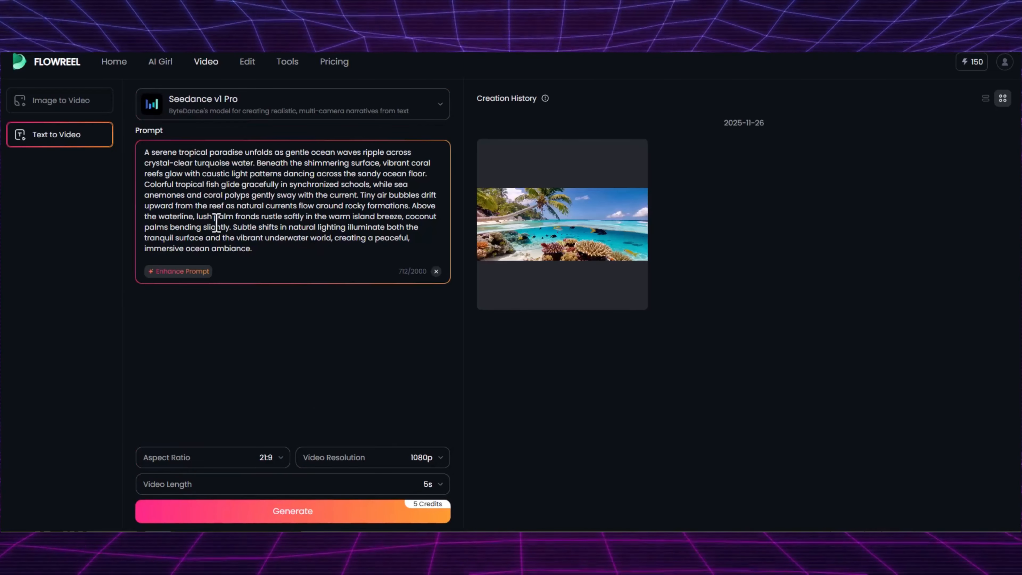
- Open the generated tropical ocean video from the creation history and review its playback
{"action": "mouse_move", "coordinate": [549, 255]}
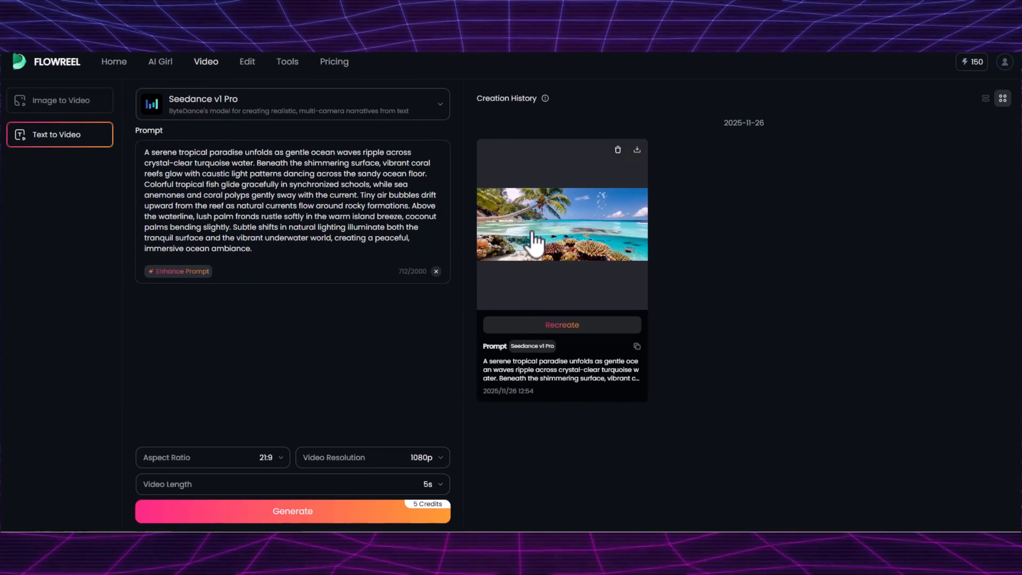
{"action": "left_click", "coordinate": [535, 242]}
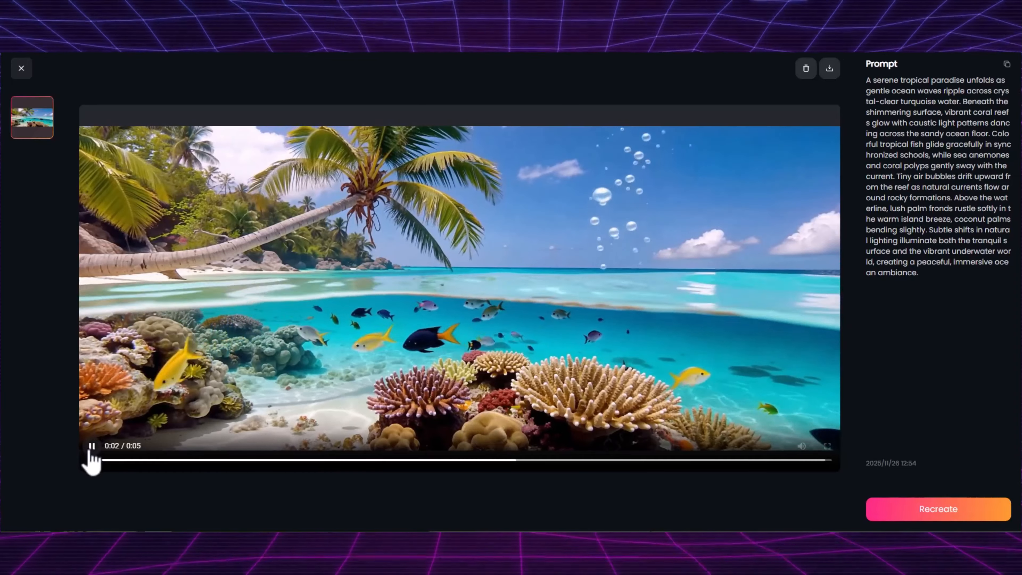
{"action": "left_click", "coordinate": [94, 460]}
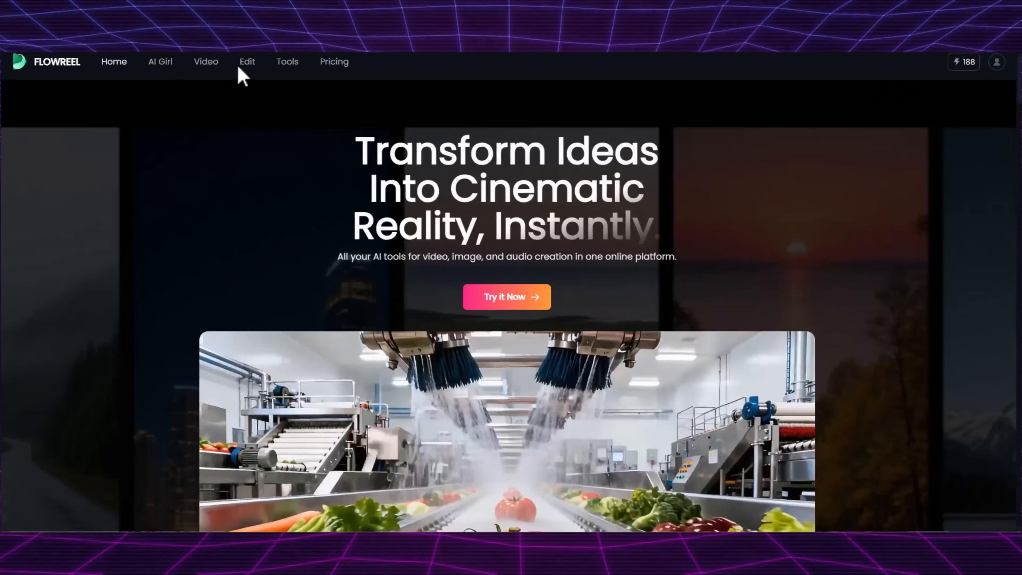
- In the image editor, upload the green and blue monster images and enter a prompt for a single image of both characters standing together on white
{"action": "left_click", "coordinate": [240, 66]}
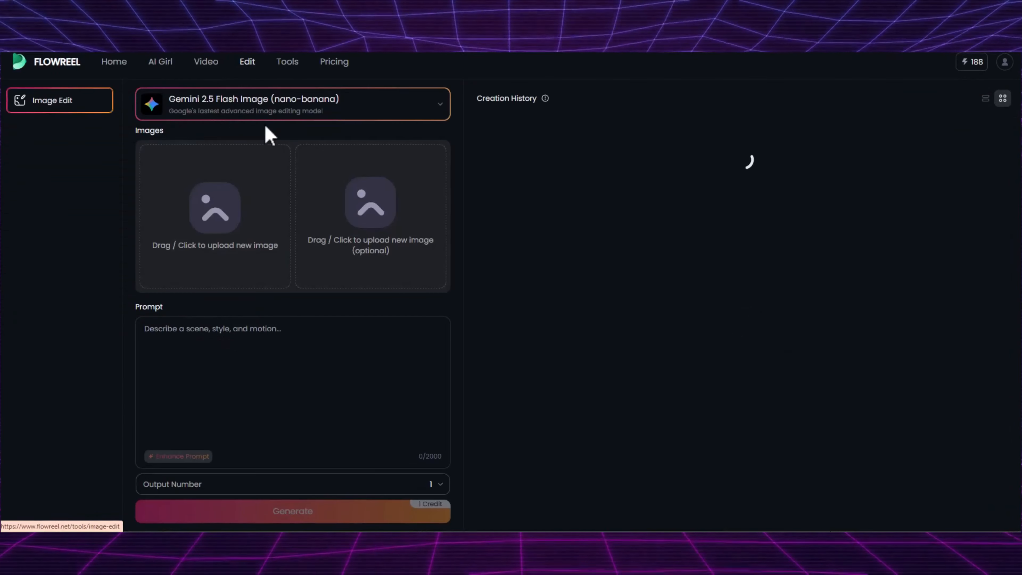
{"action": "left_click", "coordinate": [211, 236]}
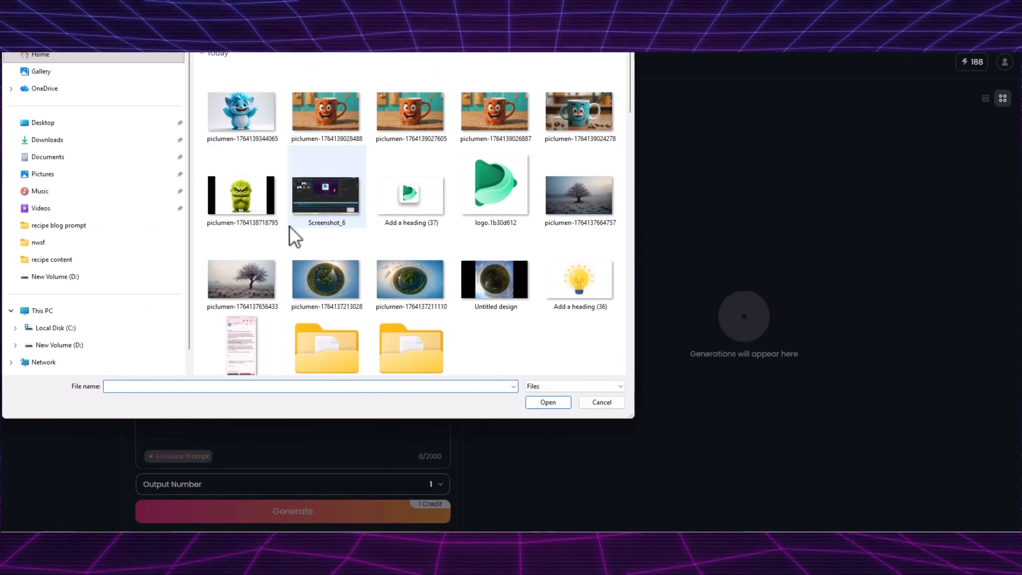
{"action": "double_click", "coordinate": [244, 208]}
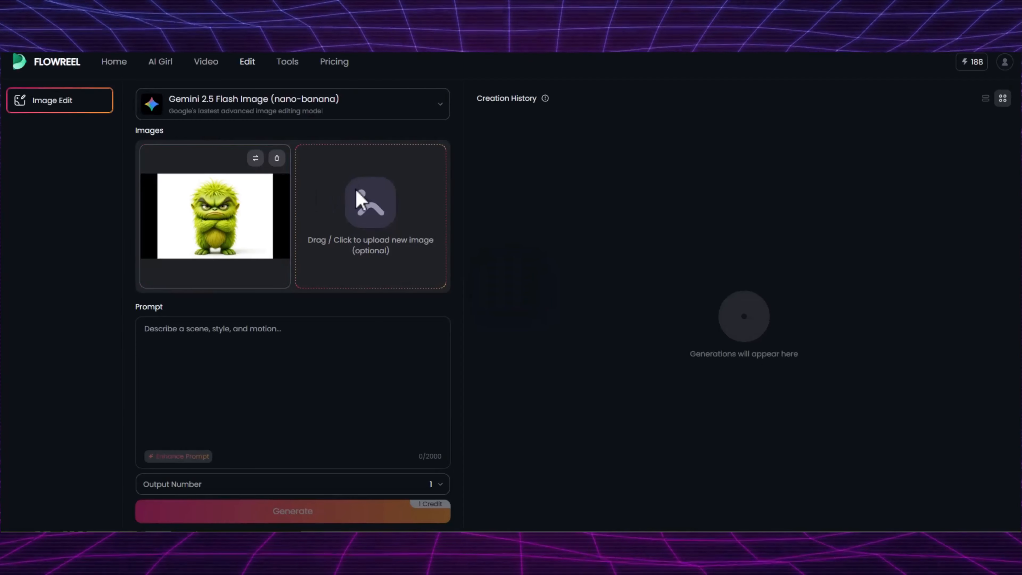
{"action": "left_click", "coordinate": [360, 200]}
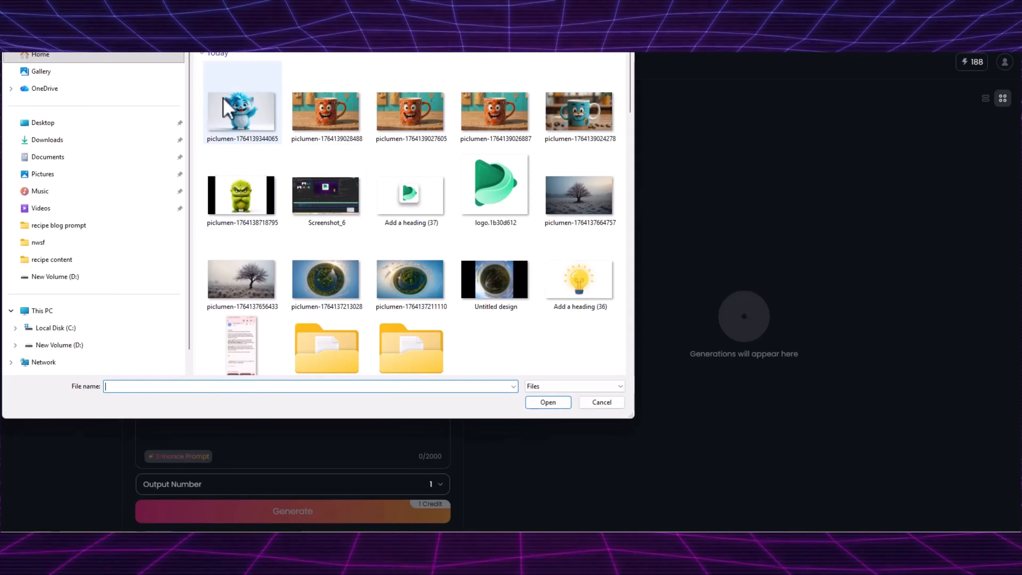
{"action": "key", "text": "Escape"}
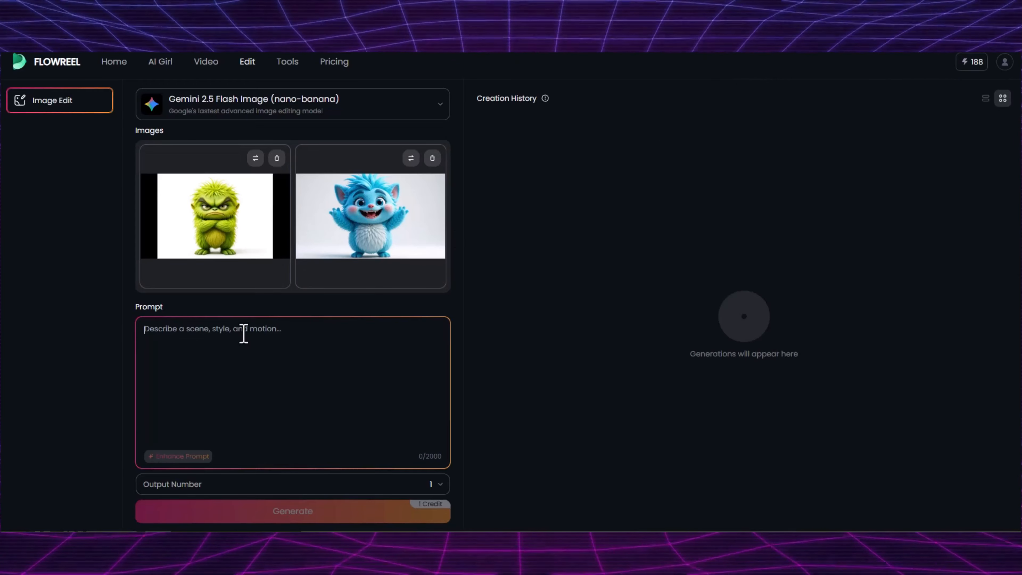
{"action": "type", "text": "Please create a single image that includes both characters standing next to each other. The happy character should be smiling and standing close to the green character, facing the camera. Match the lighting, shadows, scale, colors, and 3D cartoon style so both characters look like they belong in the same scene. Use a clean white background like the original images."}
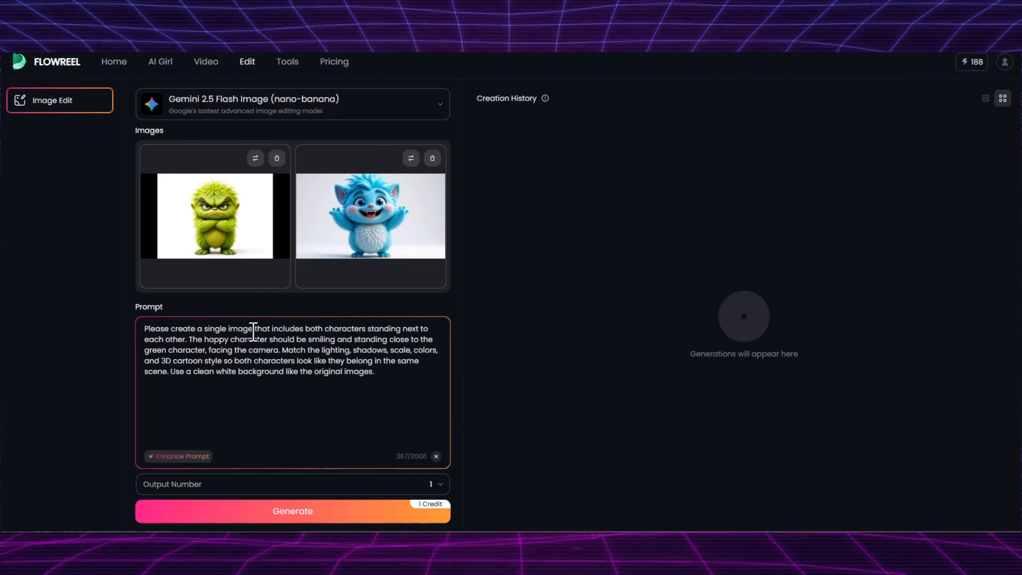